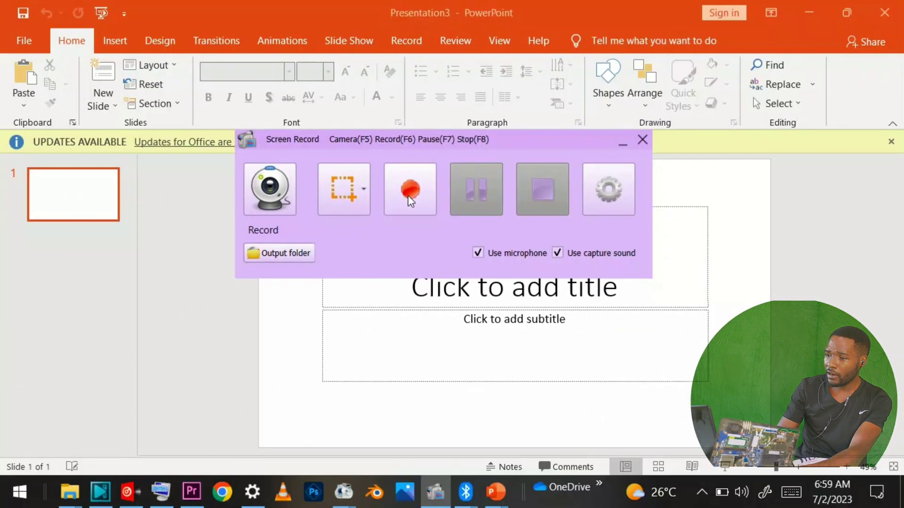
pyautogui.click(410, 190)
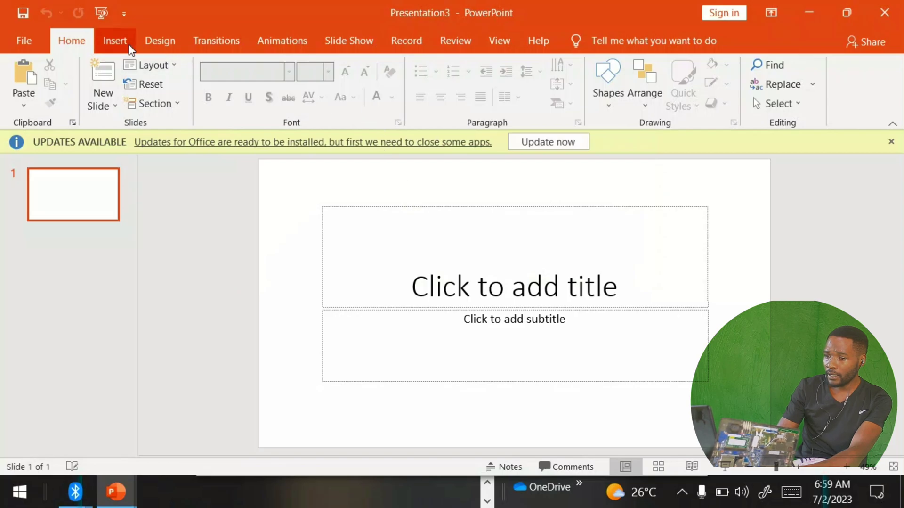
# Create a new blank presentation after browsing the available templates and themes.
pyautogui.click(7, 43)
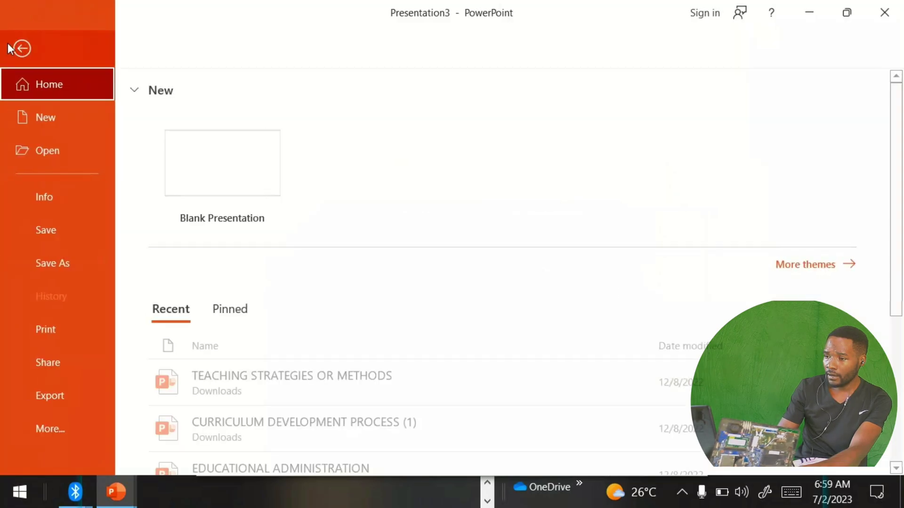
pyautogui.click(54, 117)
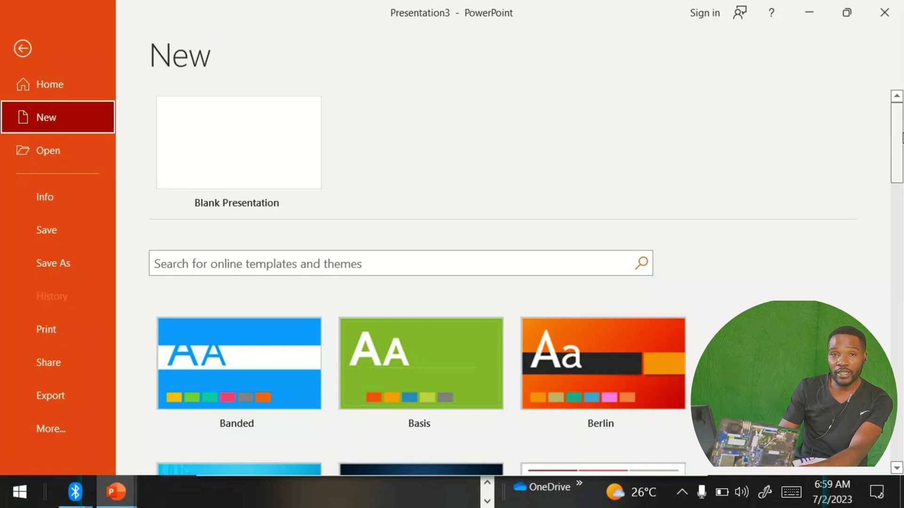
pyautogui.moveTo(900, 134); pyautogui.dragTo(897, 176)
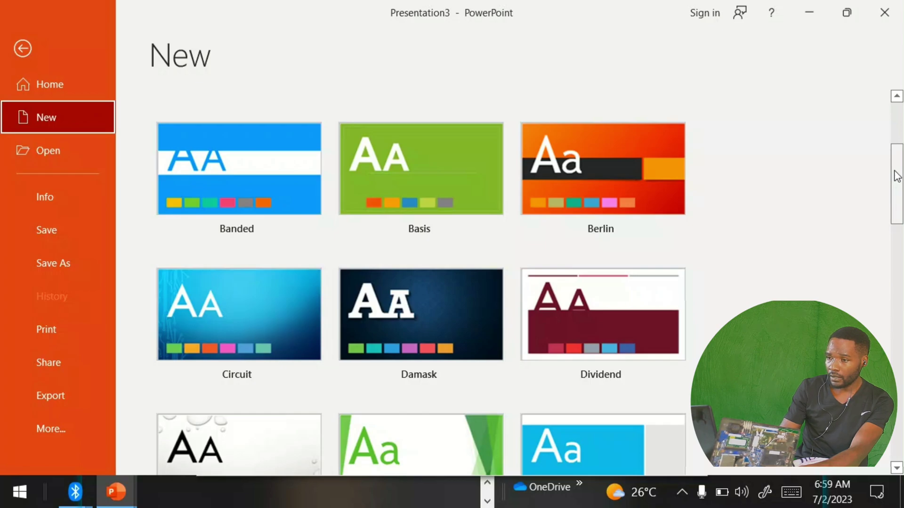
pyautogui.moveTo(897, 176); pyautogui.dragTo(900, 122)
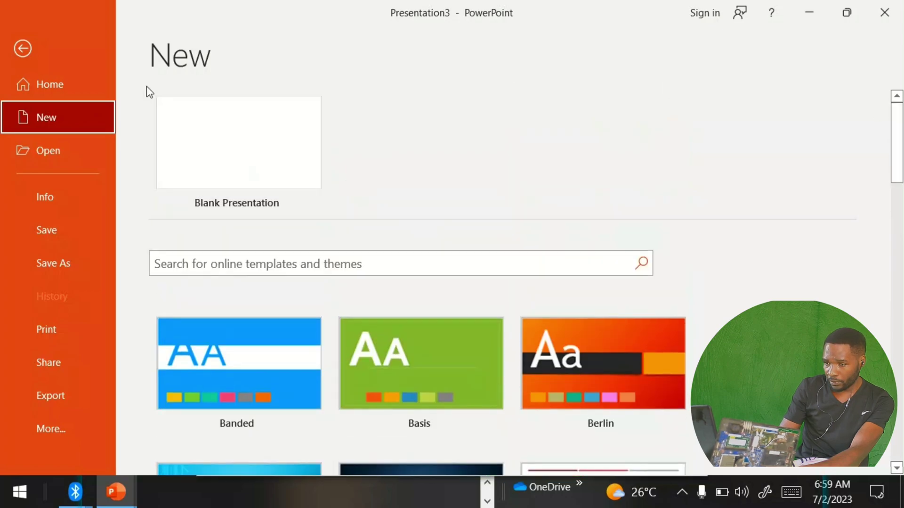
pyautogui.click(216, 119)
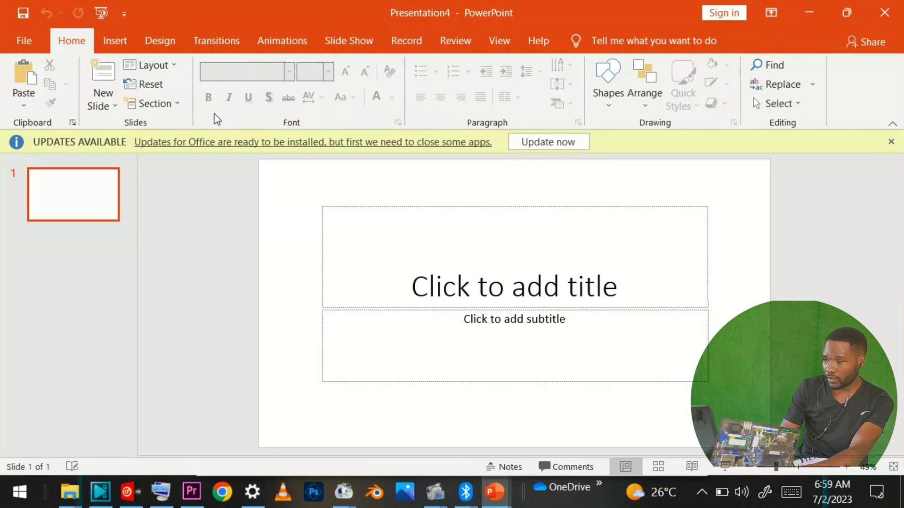
# Enter "TOPIC: SOFTWARE DEVELOPMENT" as the title of the first slide.
pyautogui.click(496, 264)
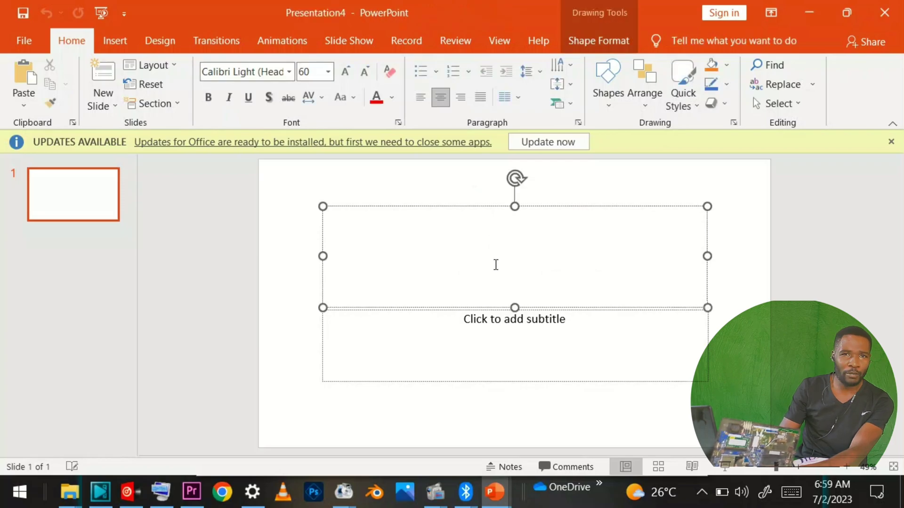
pyautogui.write('TOP')
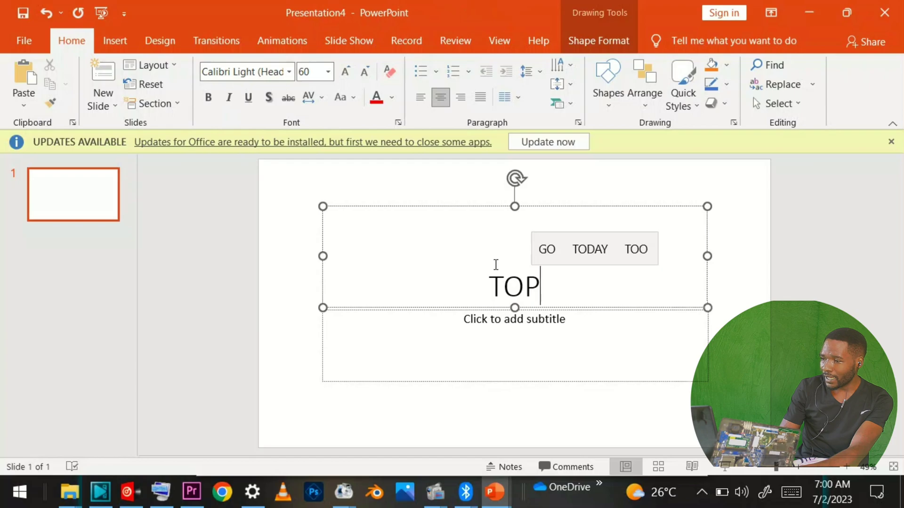
pyautogui.write('IC')
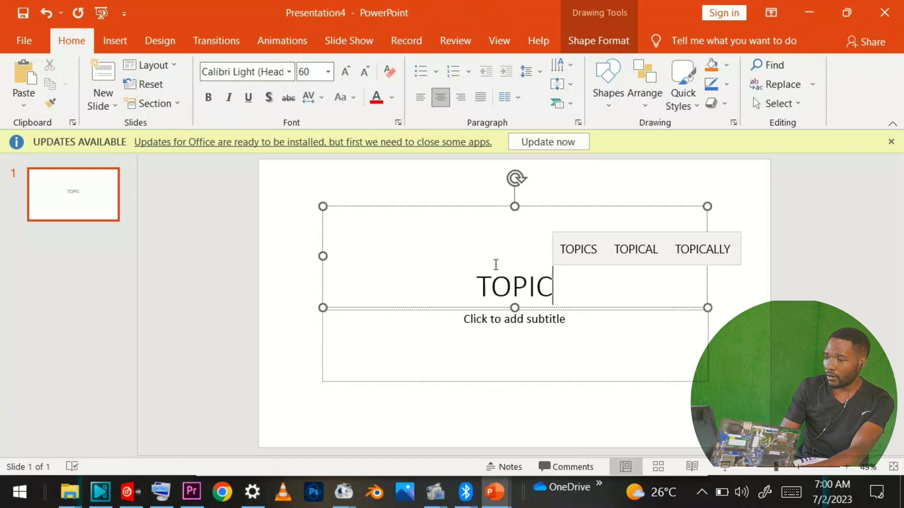
pyautogui.write(': ')
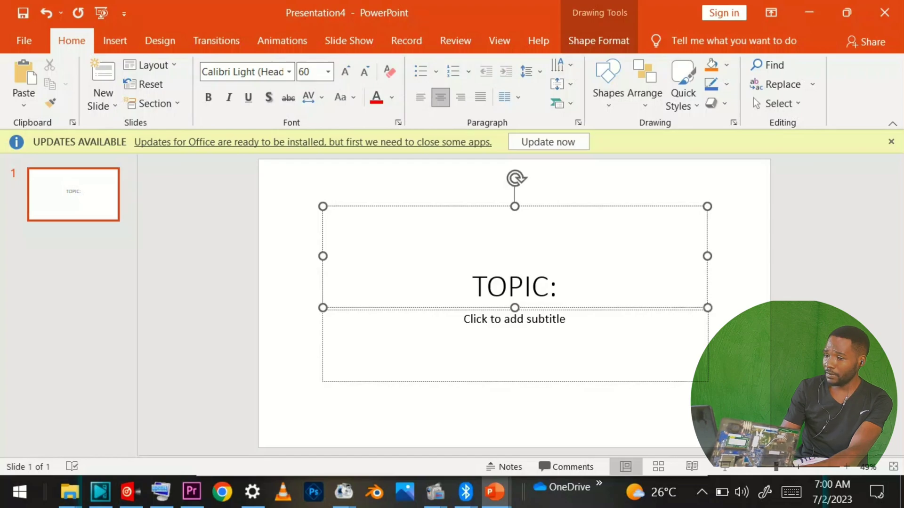
pyautogui.write('SOFT')
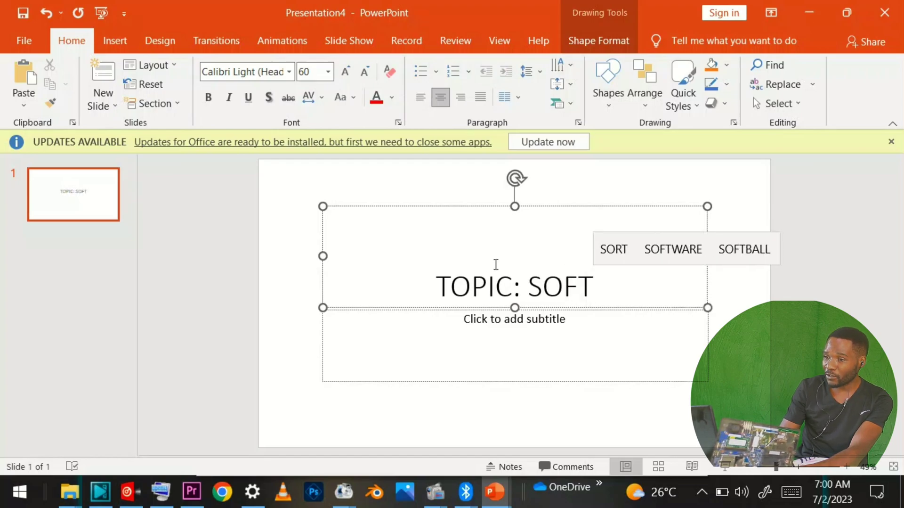
pyautogui.write('WARE ')
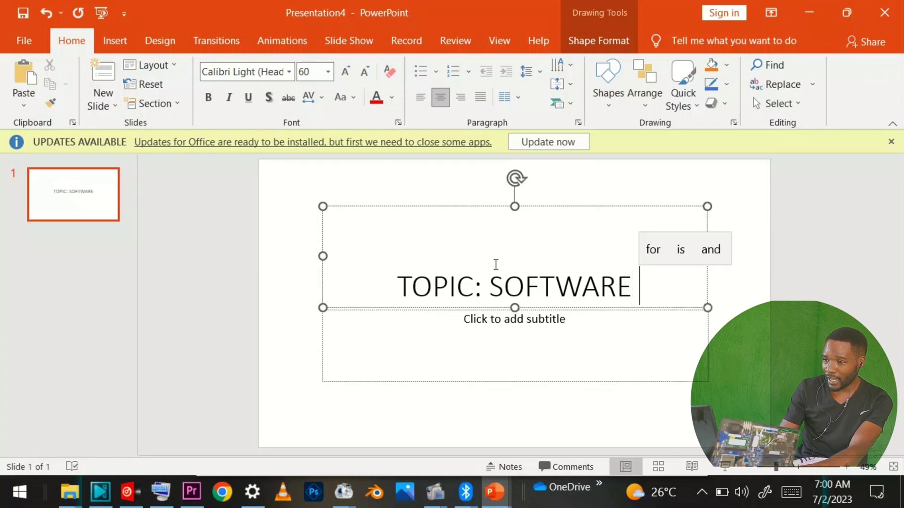
pyautogui.write('DE')
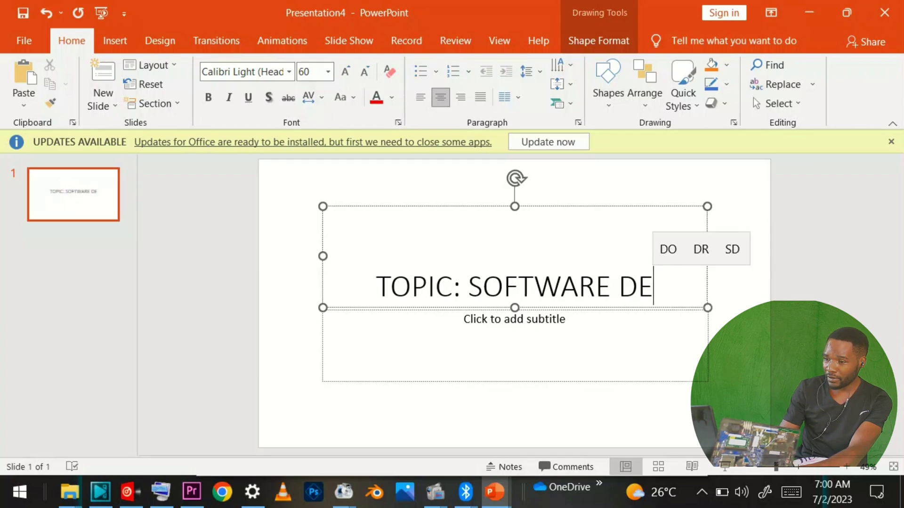
pyautogui.write('VELOPMENT')
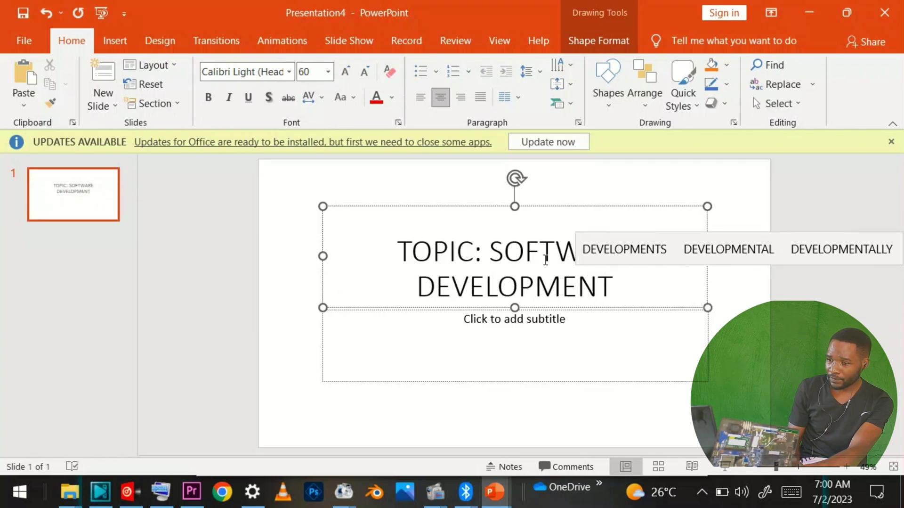
# Fill the title slide's subtitle with "WELL SOFTWARE DEVELOPMENT IS ACTUALYY NEEDED IN THIS DAY TO DAY EDUCATION".
pyautogui.click(575, 329)
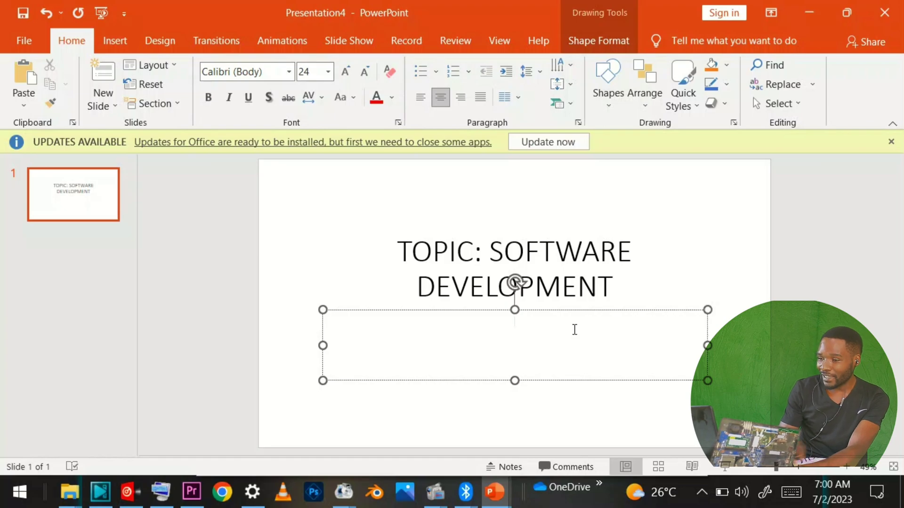
pyautogui.write('WELL')
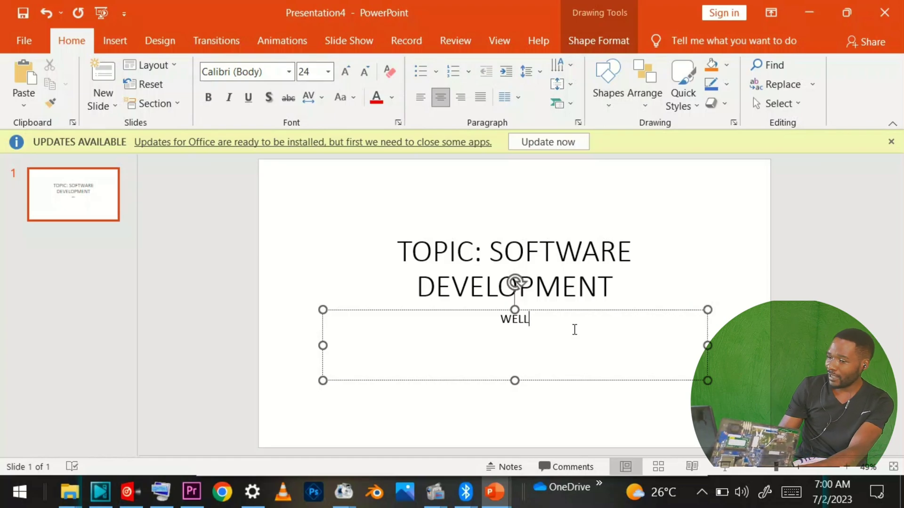
pyautogui.write(' SOFTW')
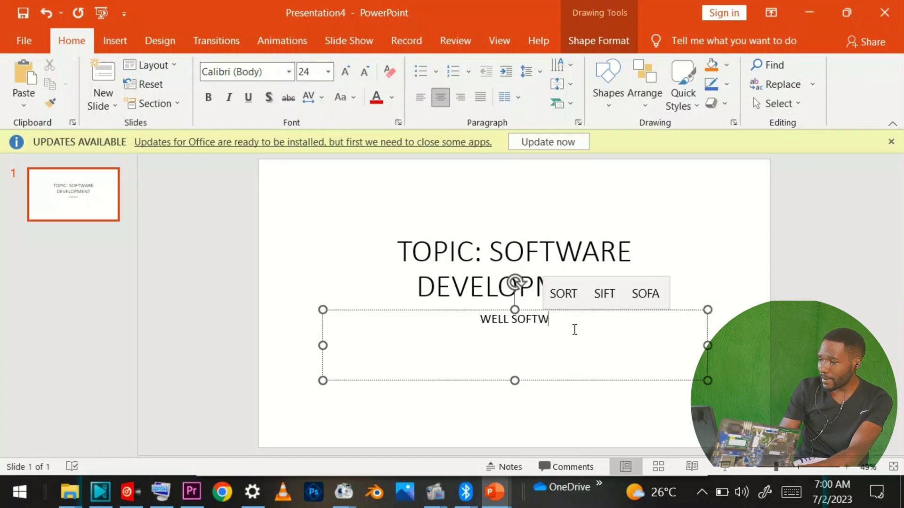
pyautogui.write('ARE DEN')
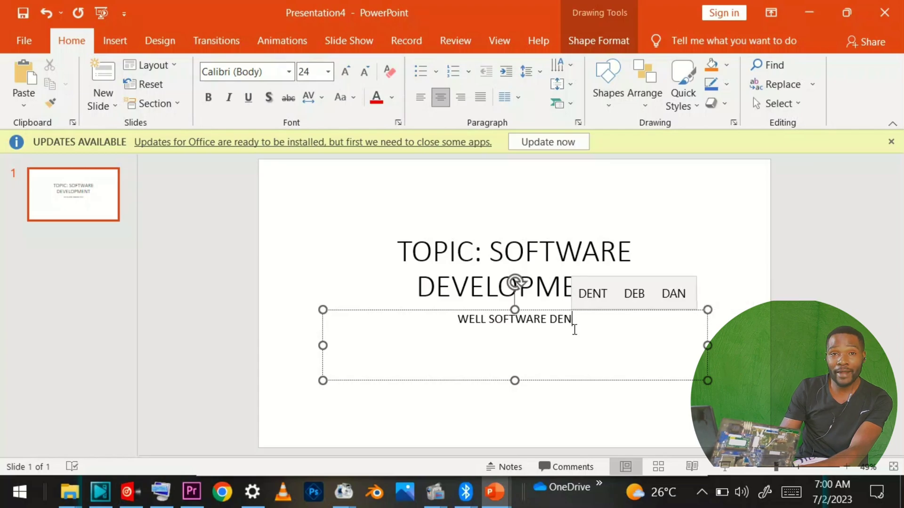
pyautogui.press('BackSpace')
pyautogui.write('VELOP')
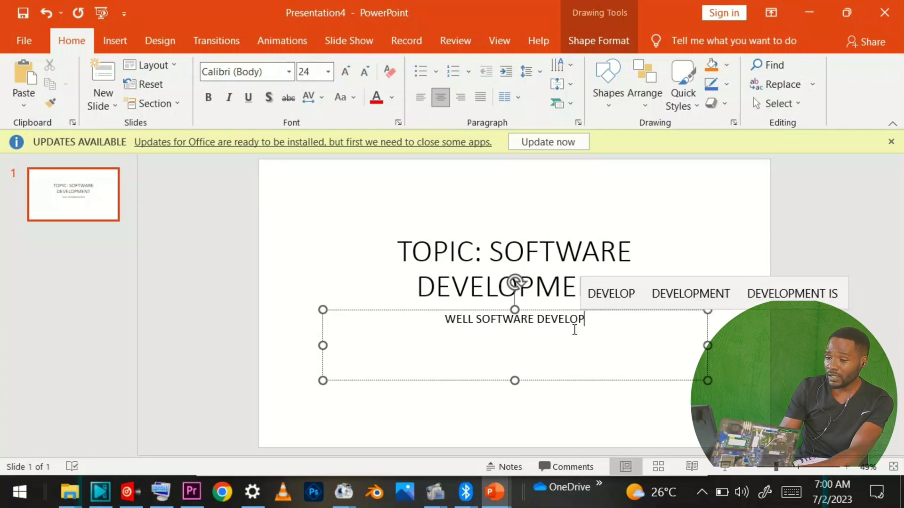
pyautogui.write('MENT IS')
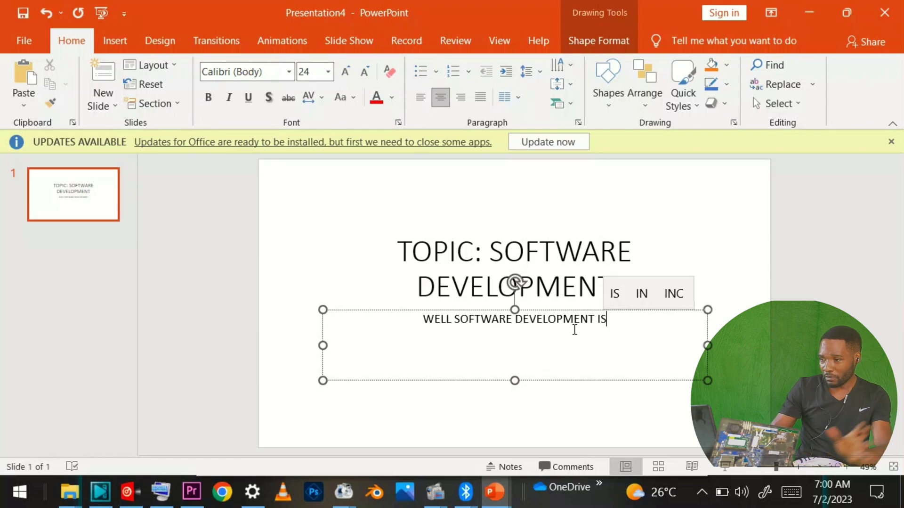
pyautogui.write(' ACTUAR')
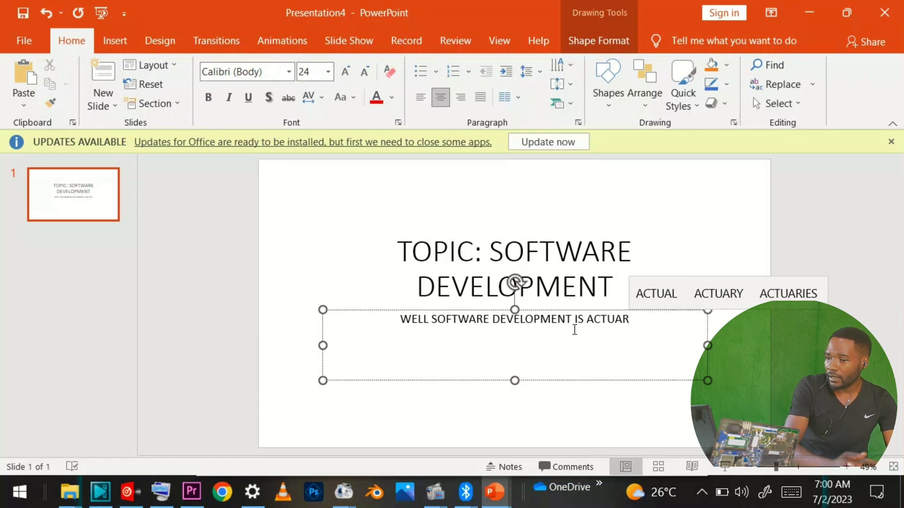
pyautogui.press('BackSpace')
pyautogui.write('L')
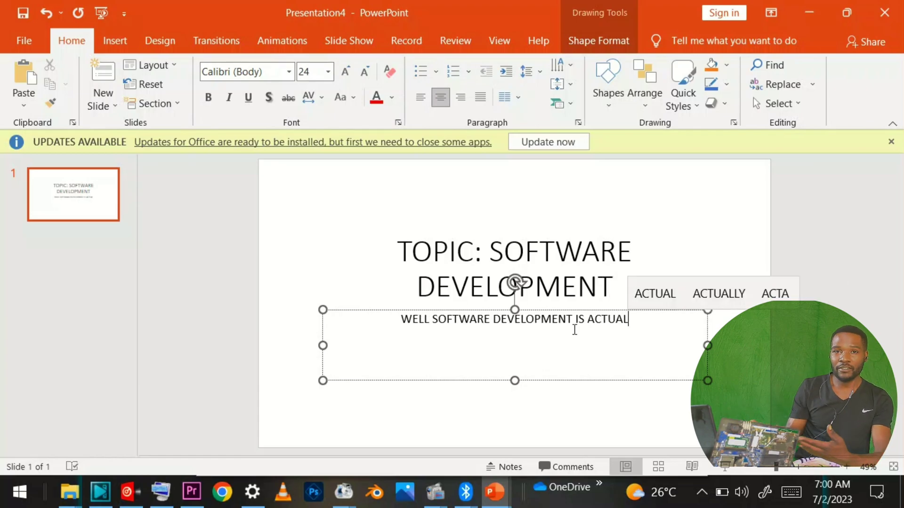
pyautogui.write('YY N')
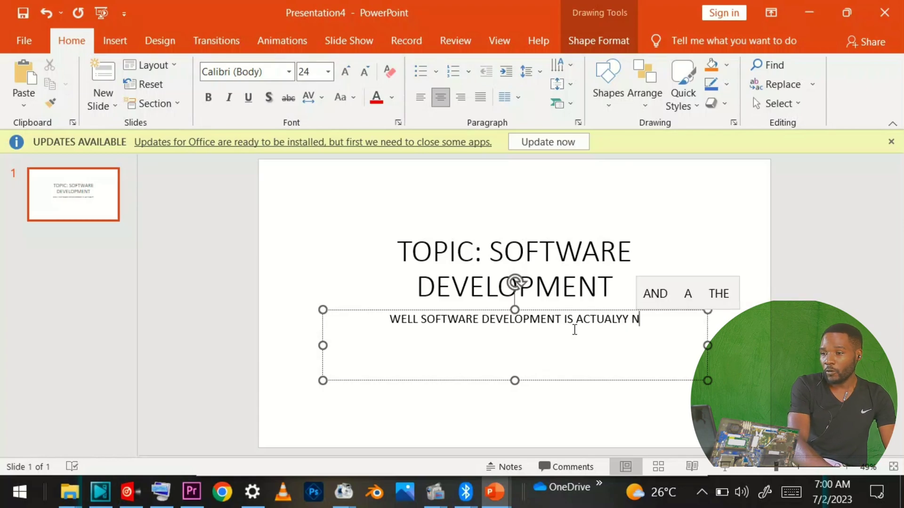
pyautogui.write('EEDED I')
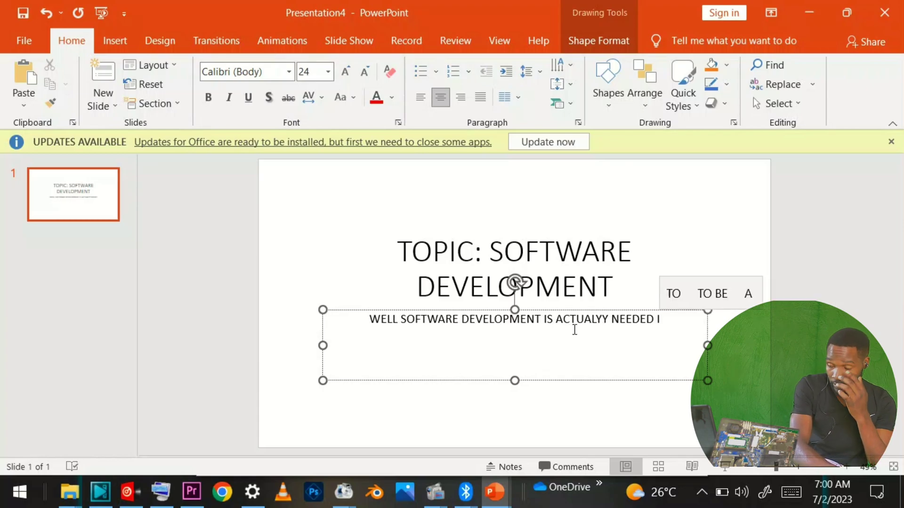
pyautogui.write('N TH')
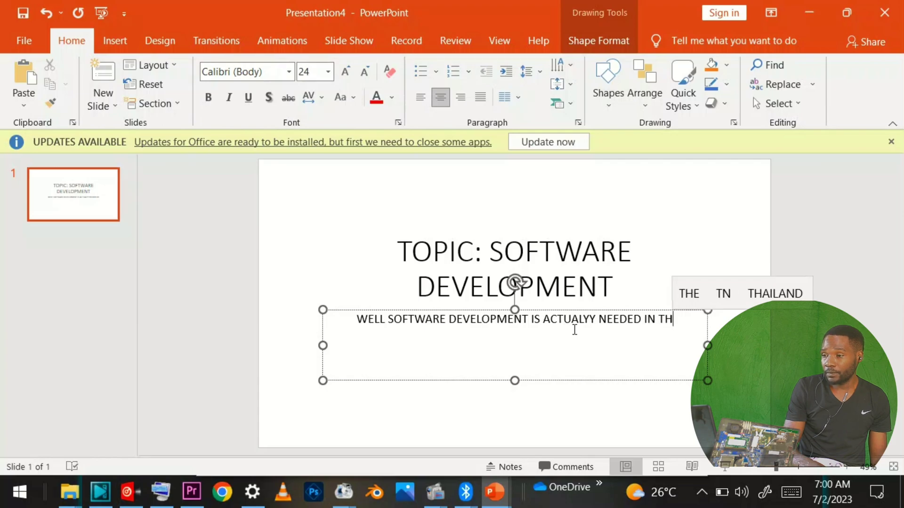
pyautogui.write('IS DA')
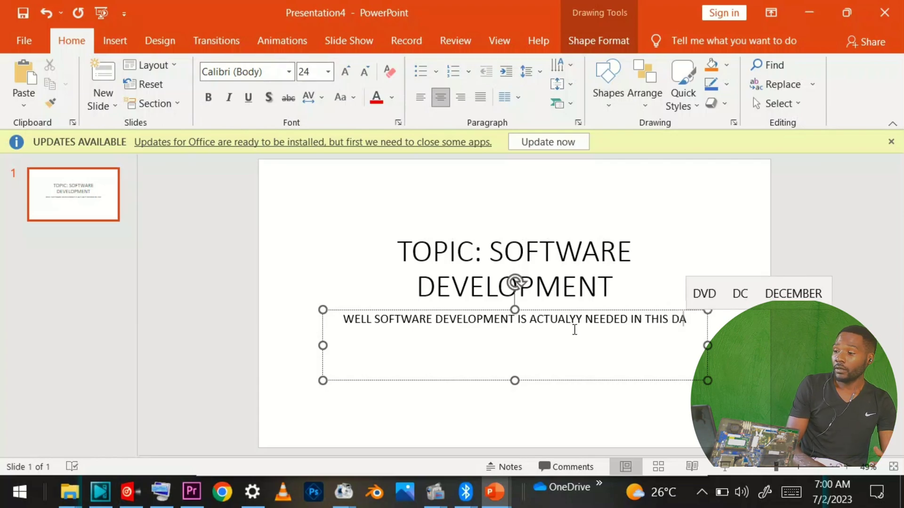
pyautogui.write('Y TO DAY ED')
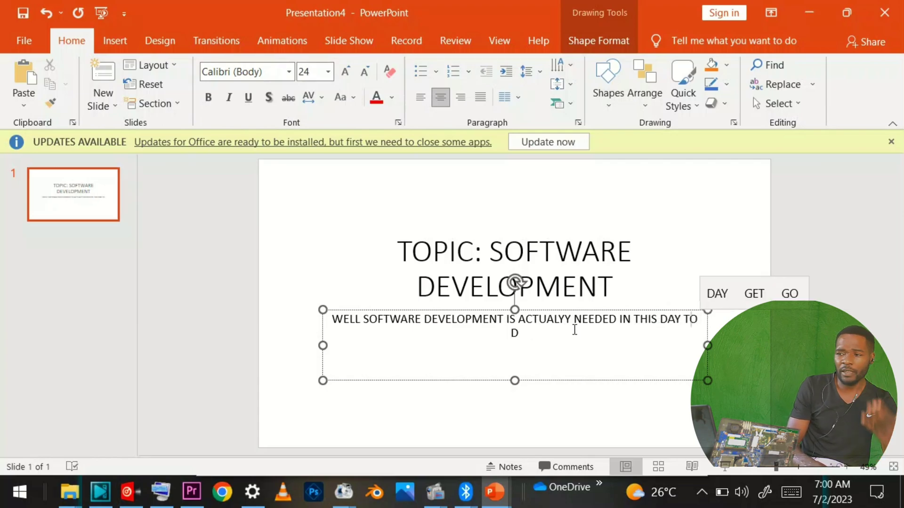
pyautogui.write('U')
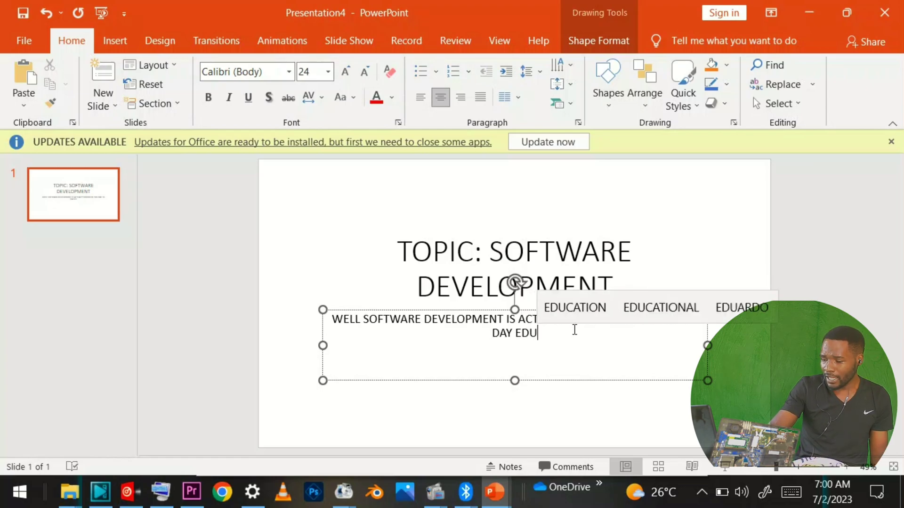
pyautogui.write('CATION')
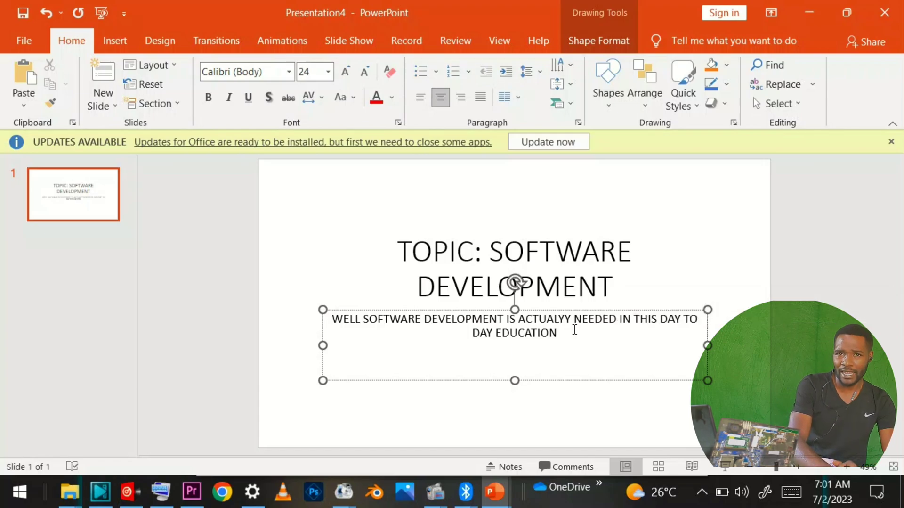
# Add a second subtitle paragraph reading "I AM DELIGHTED TO ANNOUNCE THISS" followed by a long run of the letter F as filler.
pyautogui.write('I')
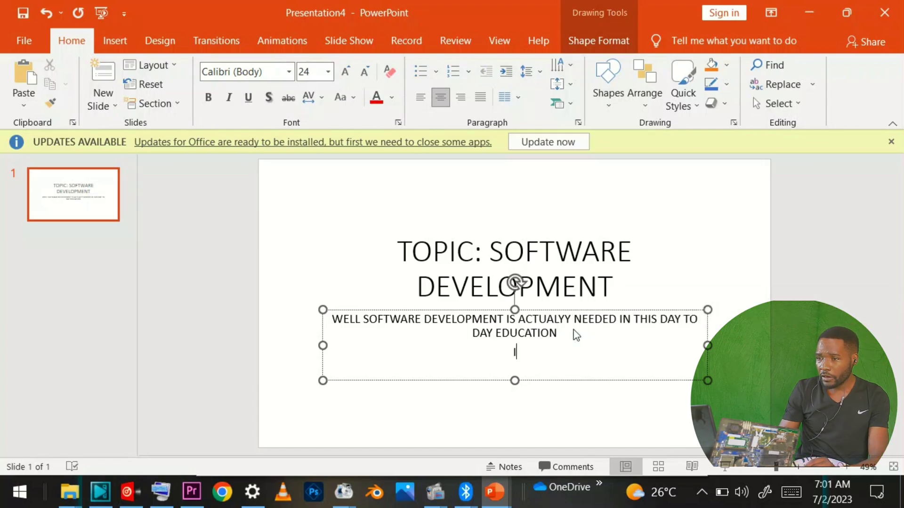
pyautogui.write(' AM DELI')
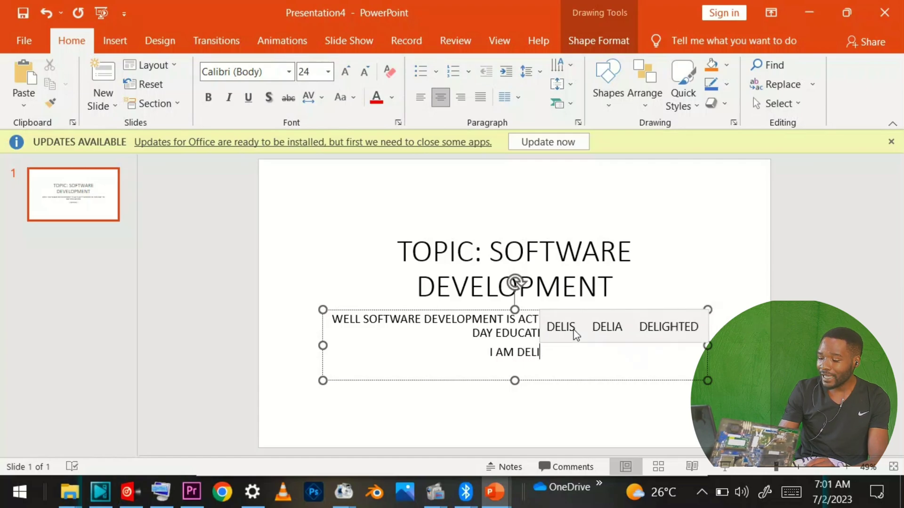
pyautogui.write('GHTE')
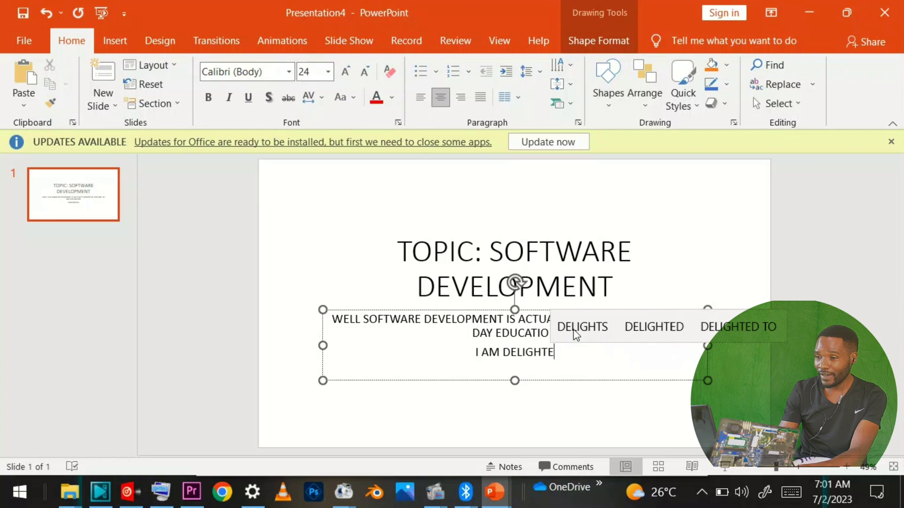
pyautogui.write('D')
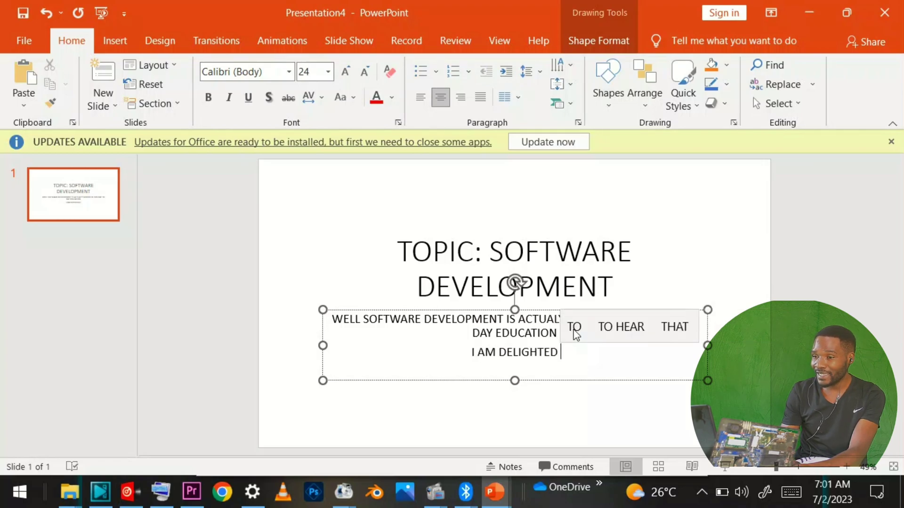
pyautogui.click(574, 327)
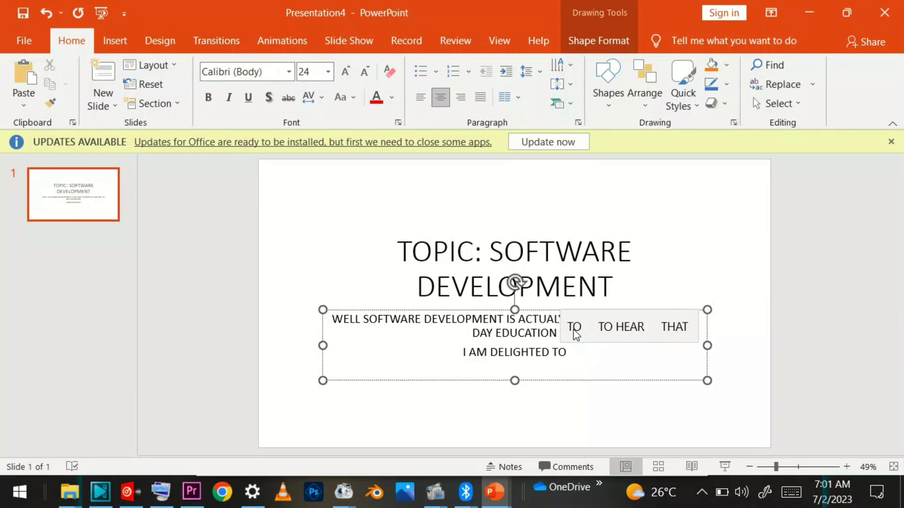
pyautogui.write('ANNOUNCE')
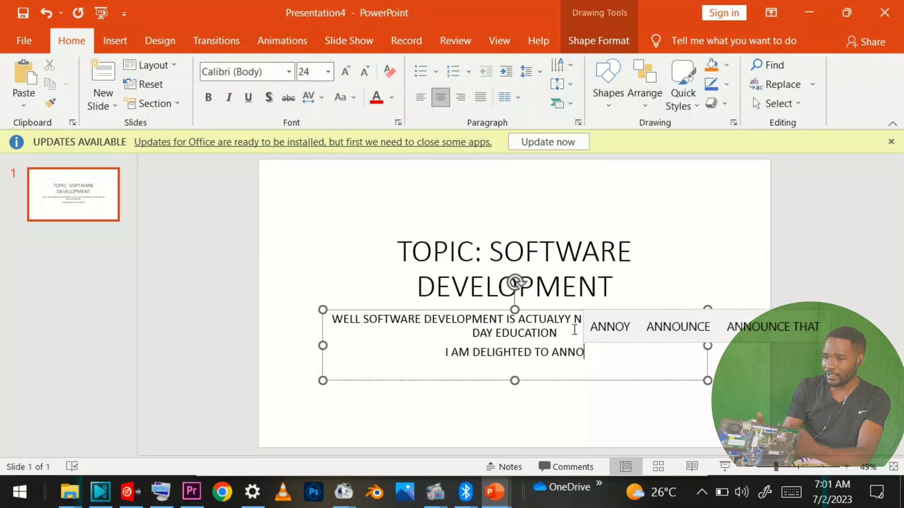
pyautogui.write(' TH')
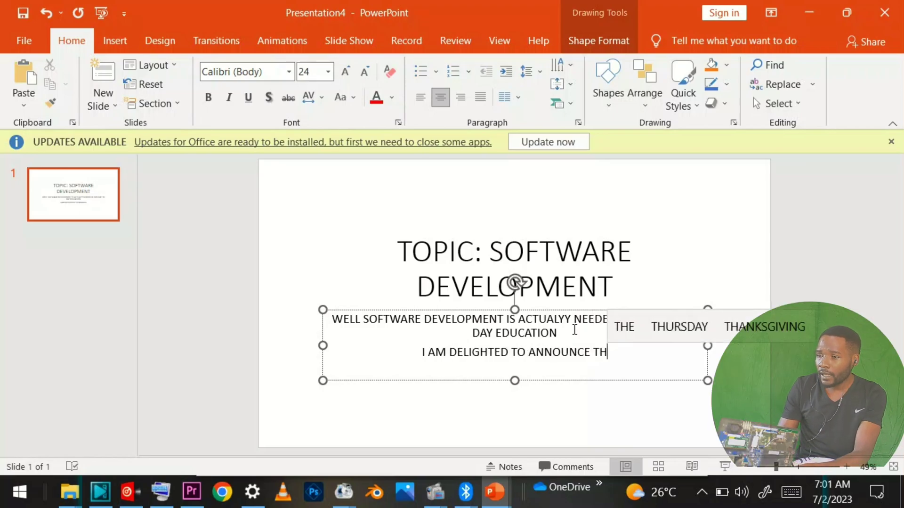
pyautogui.write('ISS')
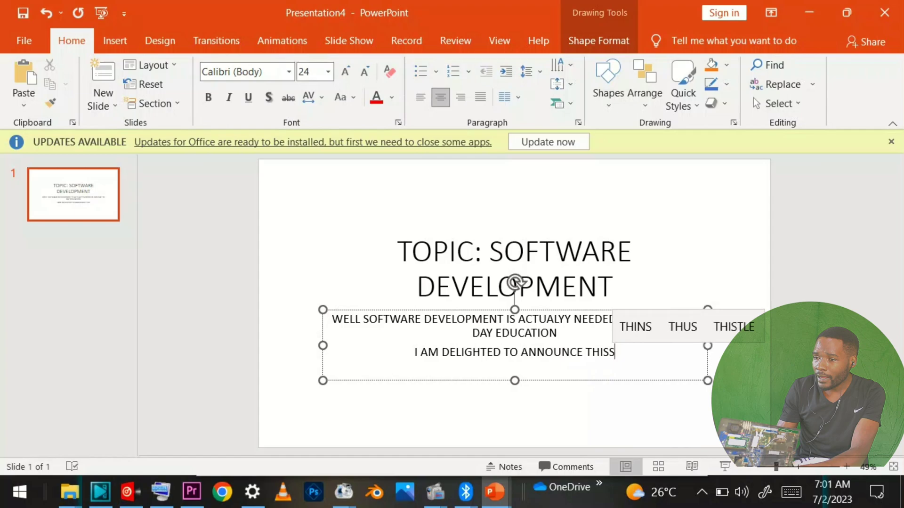
pyautogui.write(' FFFFFFFFFFFFFFFFFFFFFFFFFFFFFFFFFFFFFFFF')
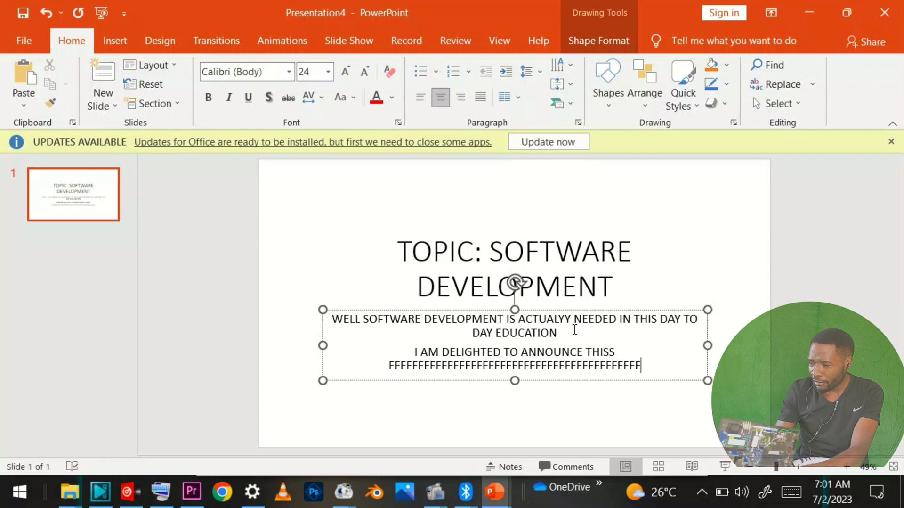
# Apply the Drop entrance effect from the Exciting group to the slide title and preview the animation.
pyautogui.click(628, 265)
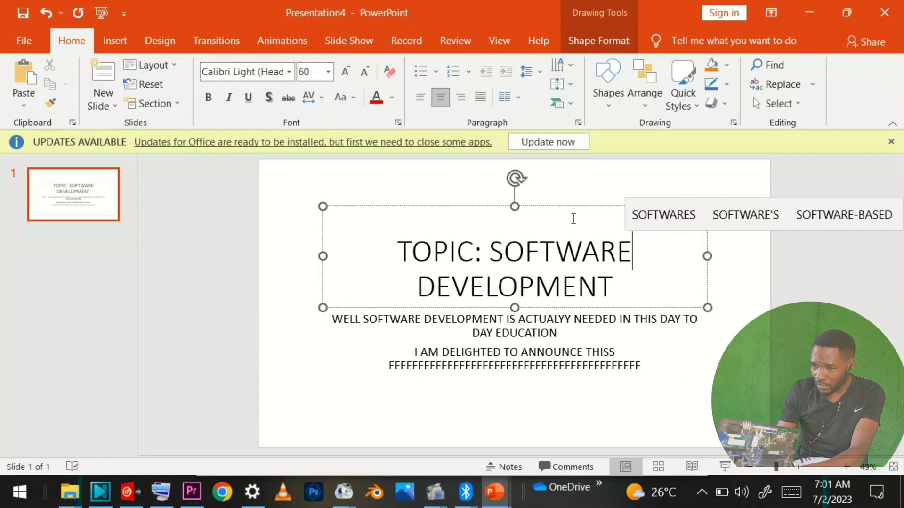
pyautogui.click(287, 44)
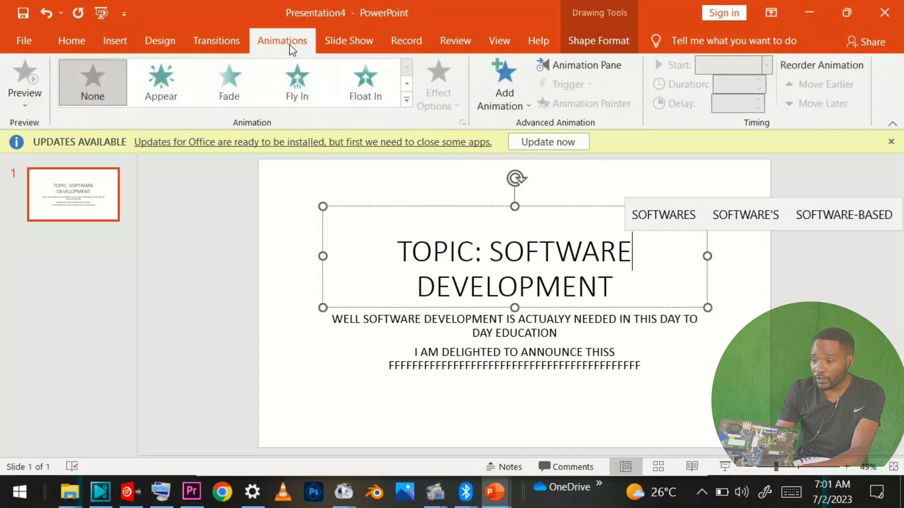
pyautogui.click(407, 101)
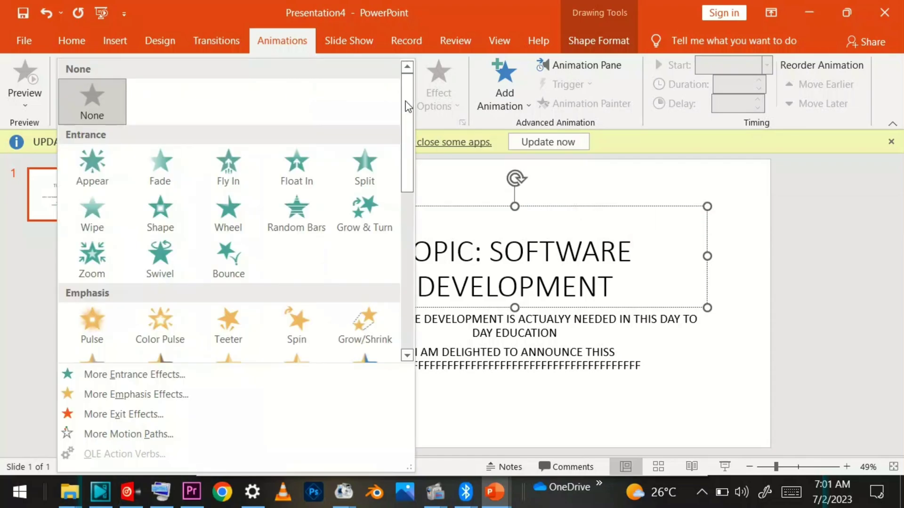
pyautogui.scroll(-1, 407, 104)
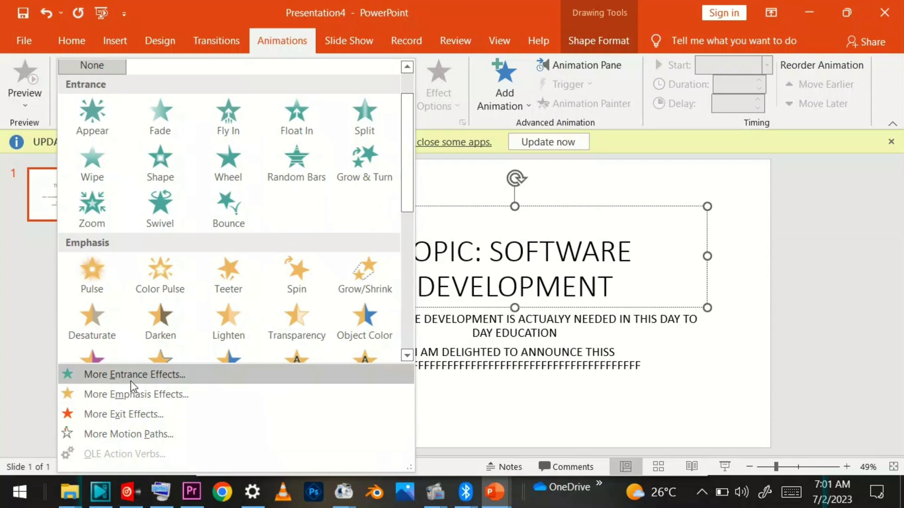
pyautogui.click(131, 381)
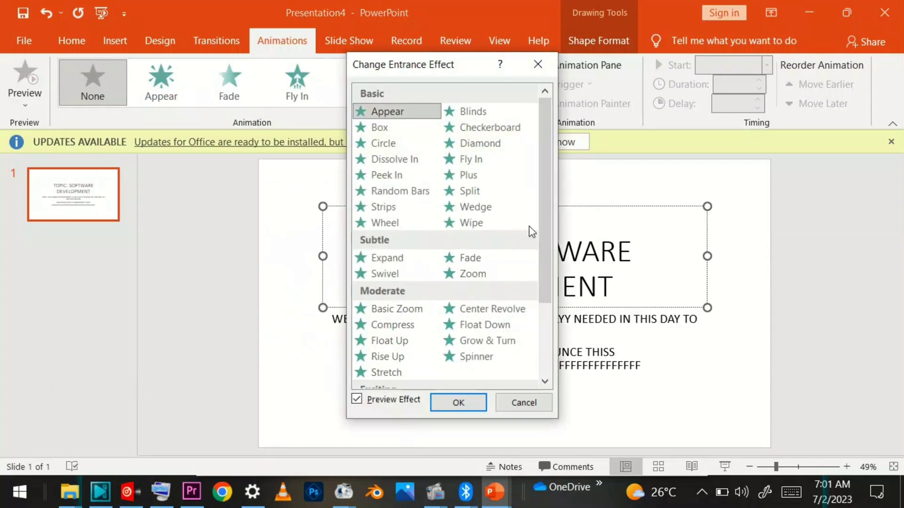
pyautogui.moveTo(547, 206); pyautogui.dragTo(545, 292)
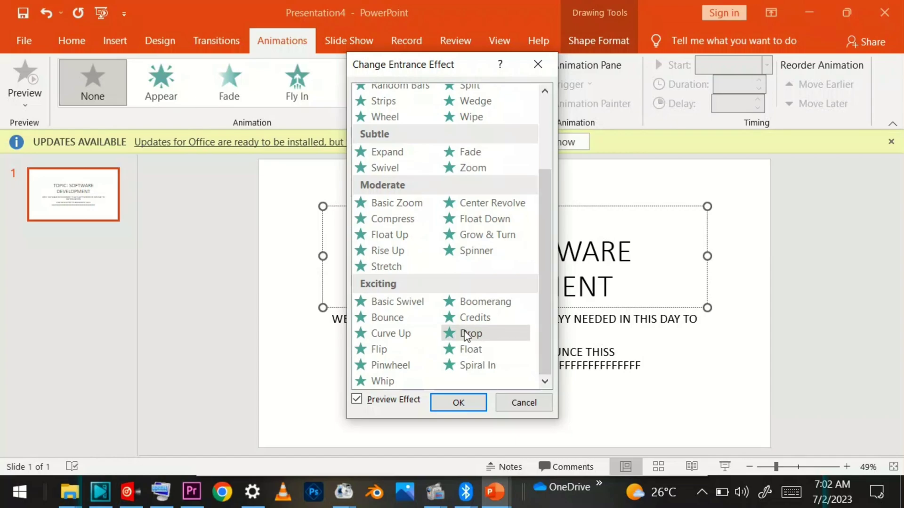
pyautogui.click(463, 333)
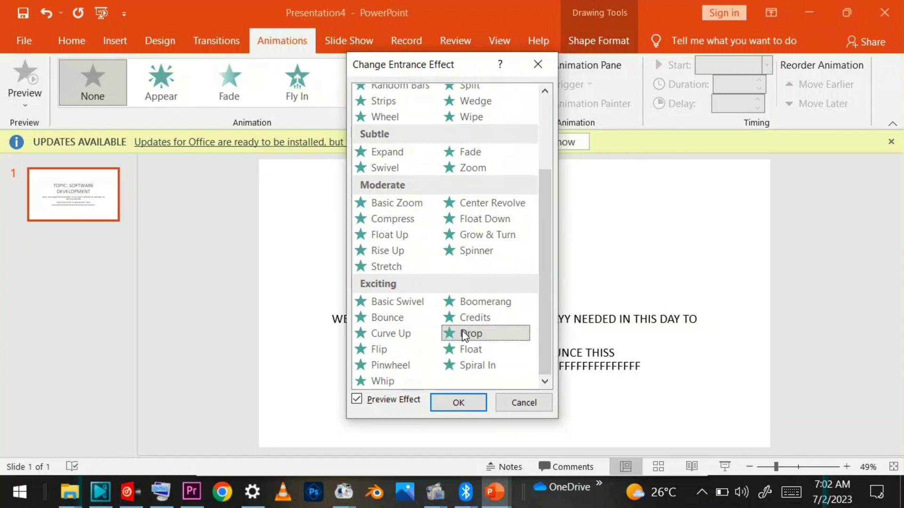
pyautogui.click(460, 399)
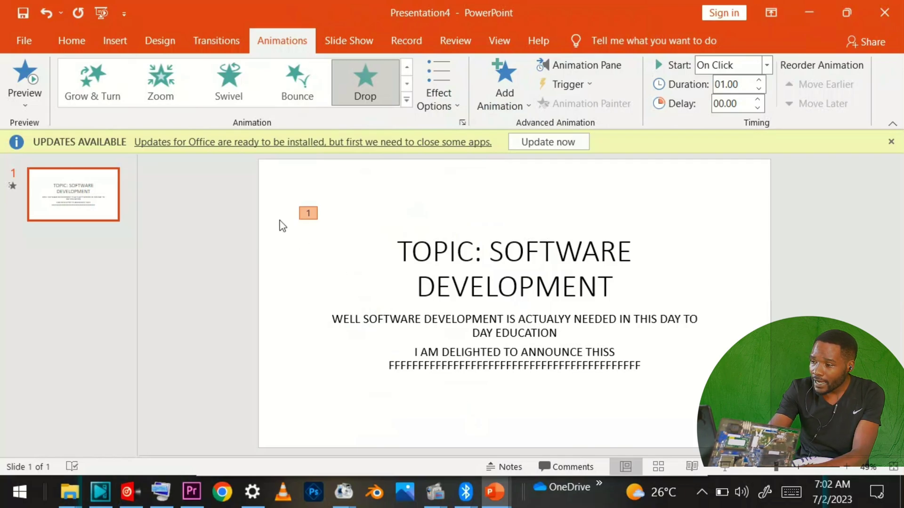
pyautogui.click(14, 81)
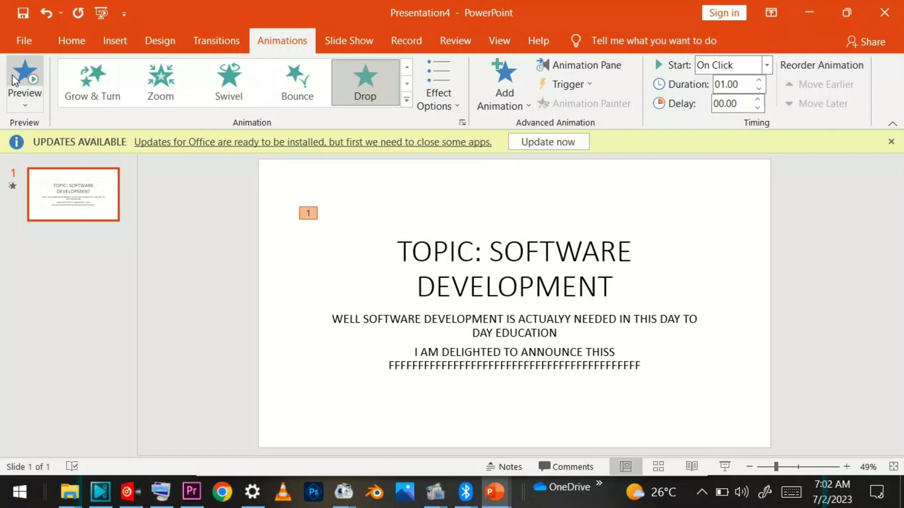
# Apply the Spinner entrance effect to the subtitle's second paragraph and preview the slide's animations.
pyautogui.click(526, 354)
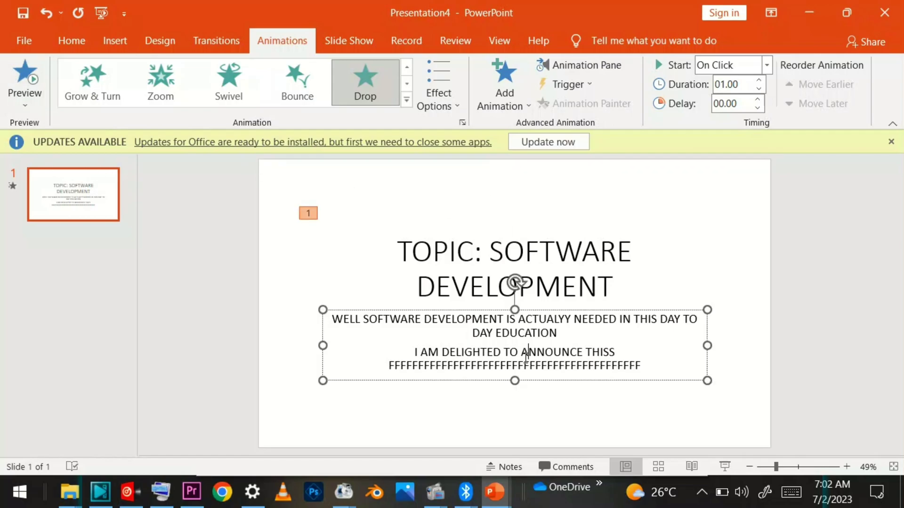
pyautogui.doubleClick(526, 354)
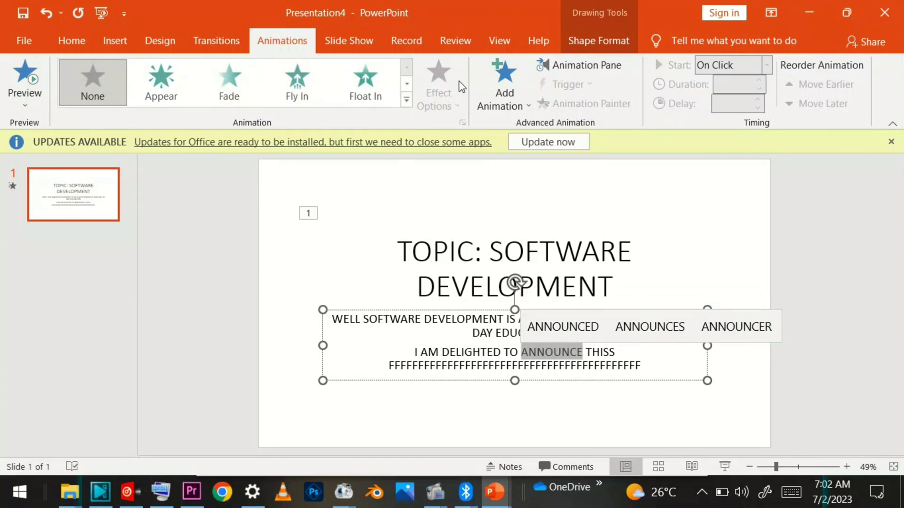
pyautogui.click(406, 100)
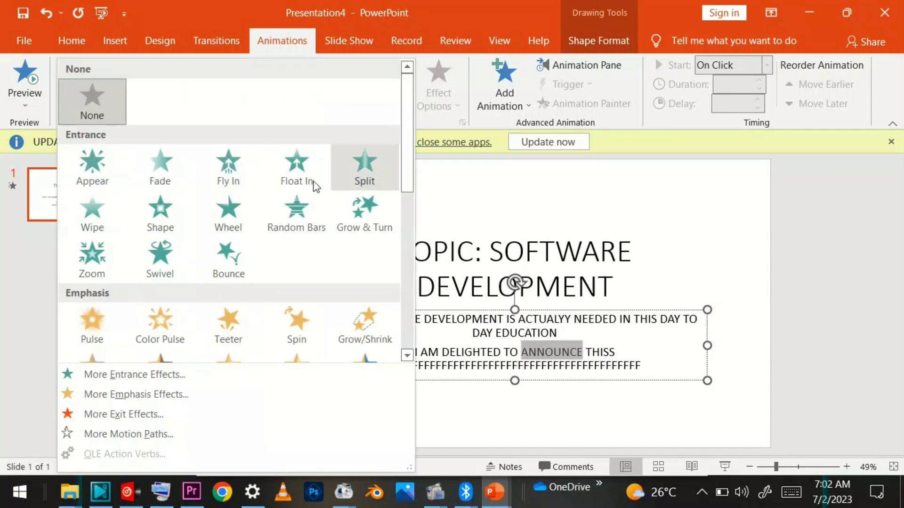
pyautogui.click(162, 379)
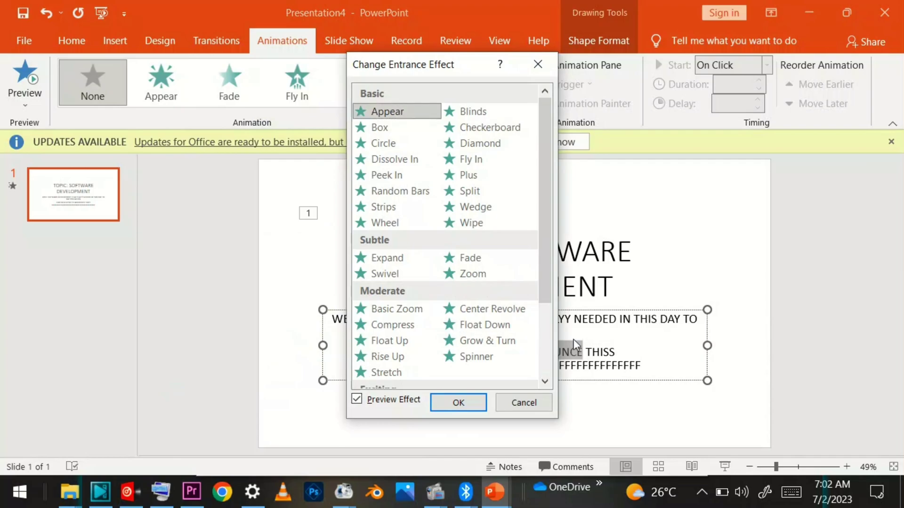
pyautogui.click(489, 357)
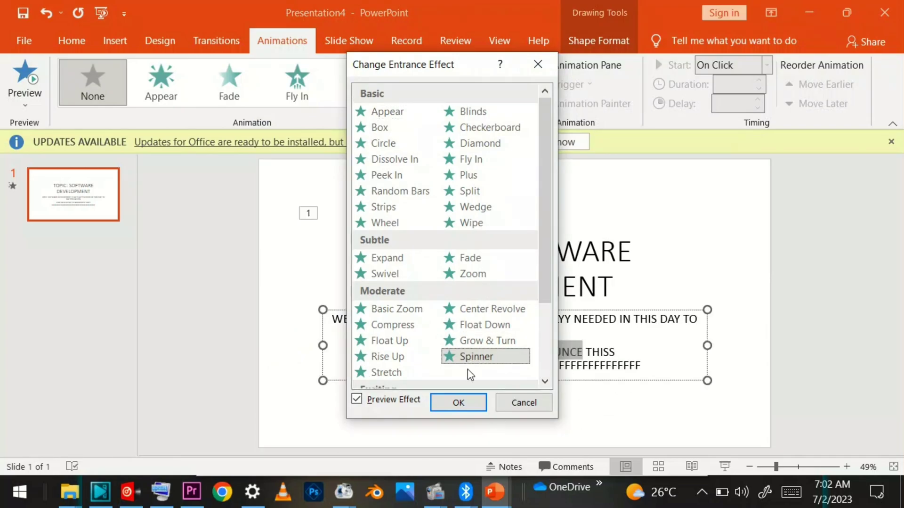
pyautogui.click(458, 402)
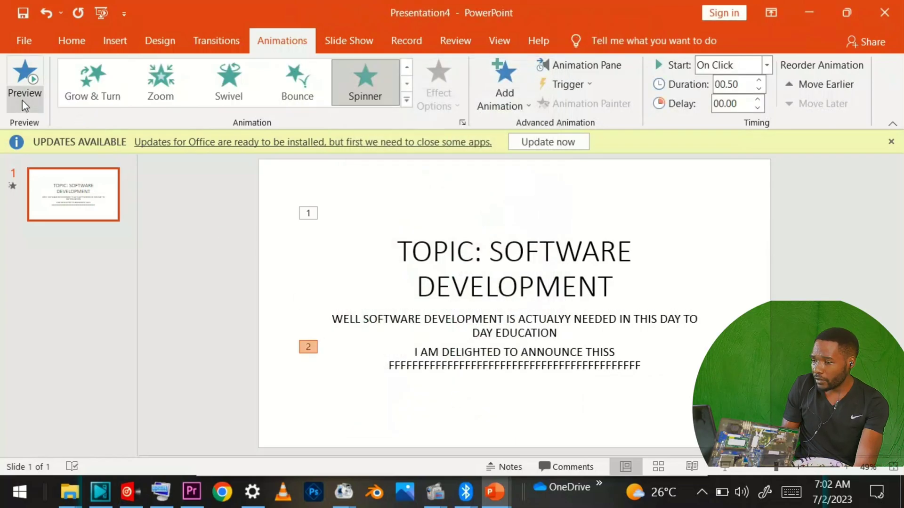
pyautogui.click(22, 85)
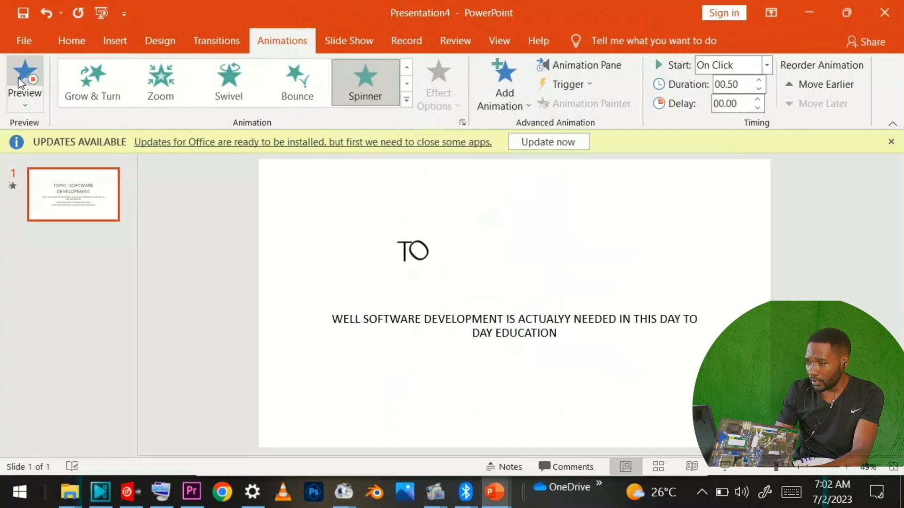